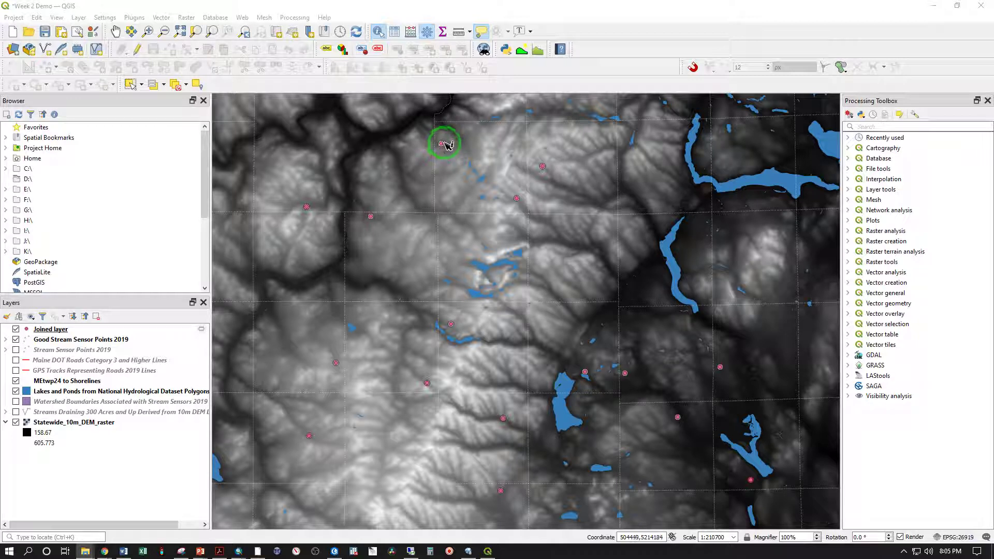
Step: Filter the Processing Toolbox for 'sample raster' and pick Sample raster values
{"action": "left_click", "coordinate": [905, 125]}
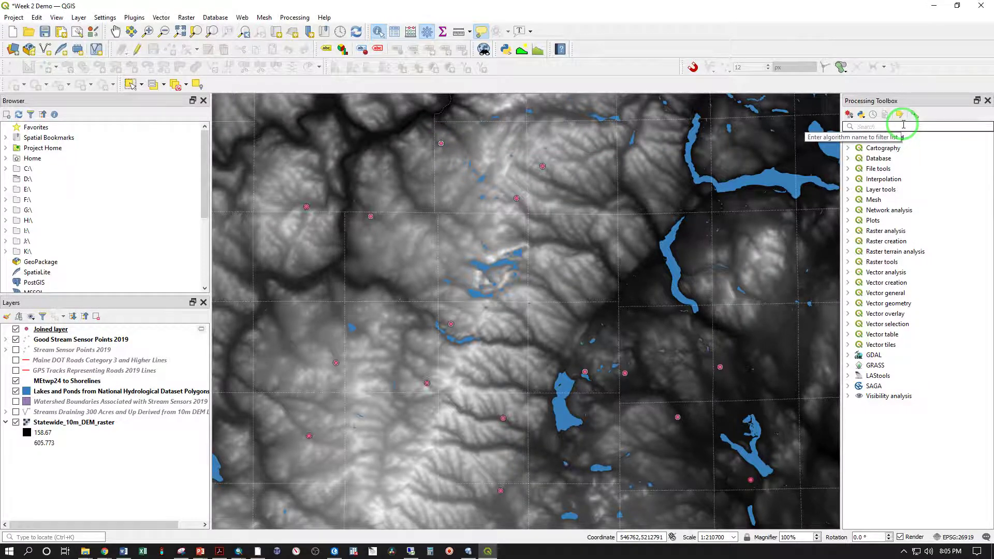
{"action": "type", "text": "sample raster"}
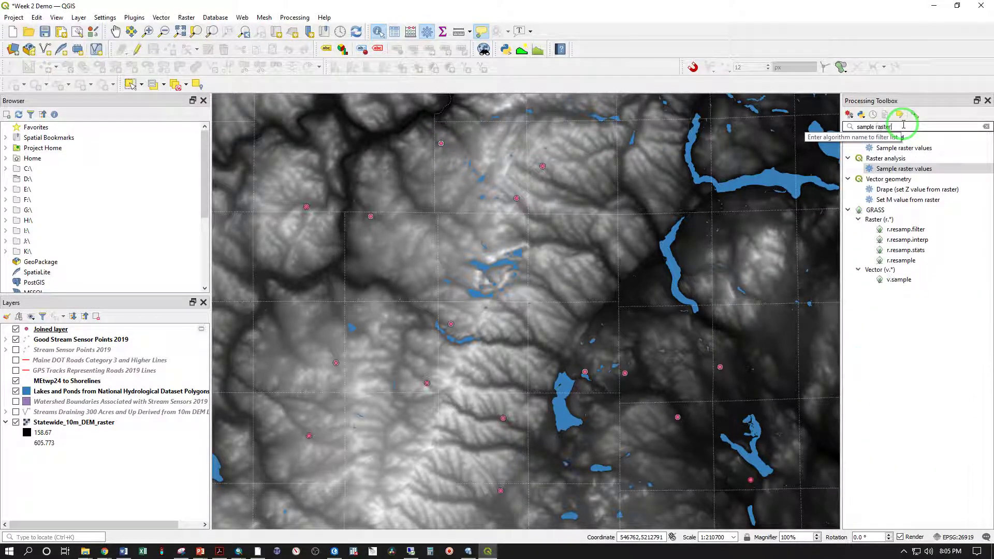
{"action": "left_click", "coordinate": [888, 170]}
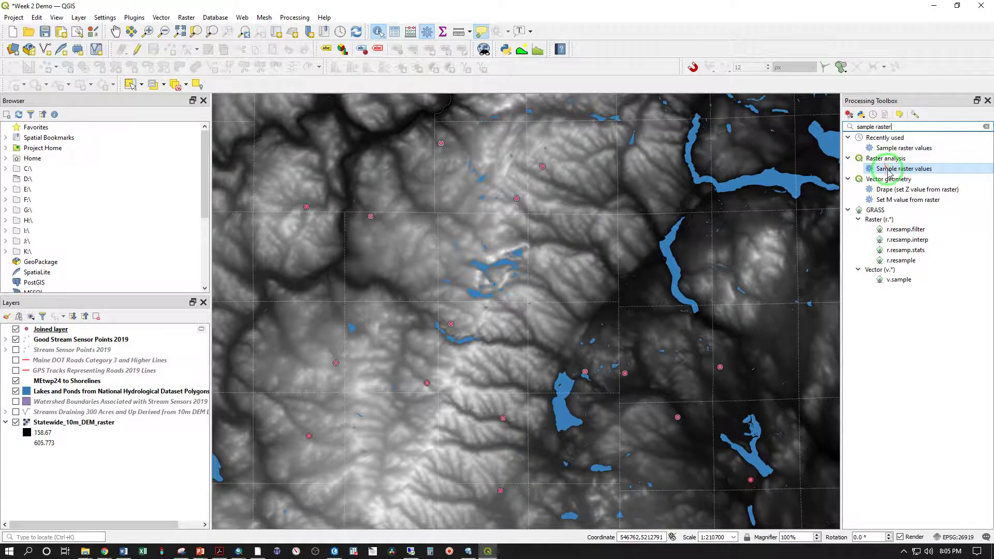
Step: Sample Statewide_10m_DEM_raster at the Joined layer points with output prefix ElevationM and run it
{"action": "double_click", "coordinate": [888, 170]}
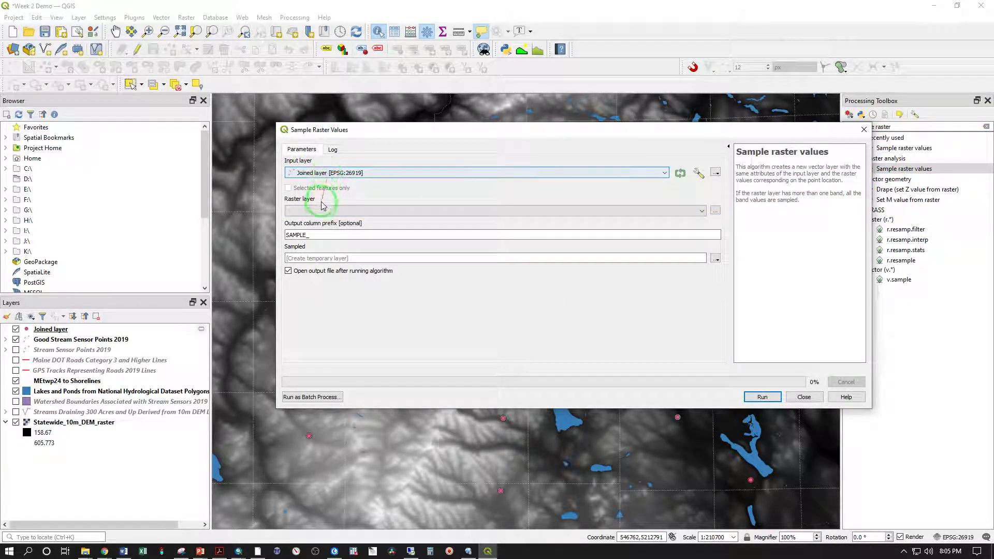
{"action": "left_click", "coordinate": [322, 215]}
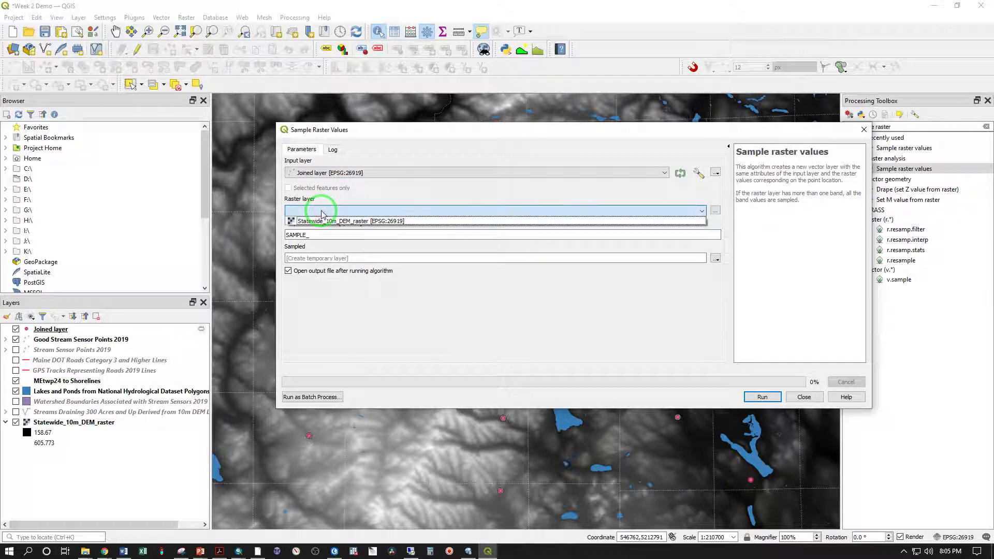
{"action": "left_click", "coordinate": [327, 221]}
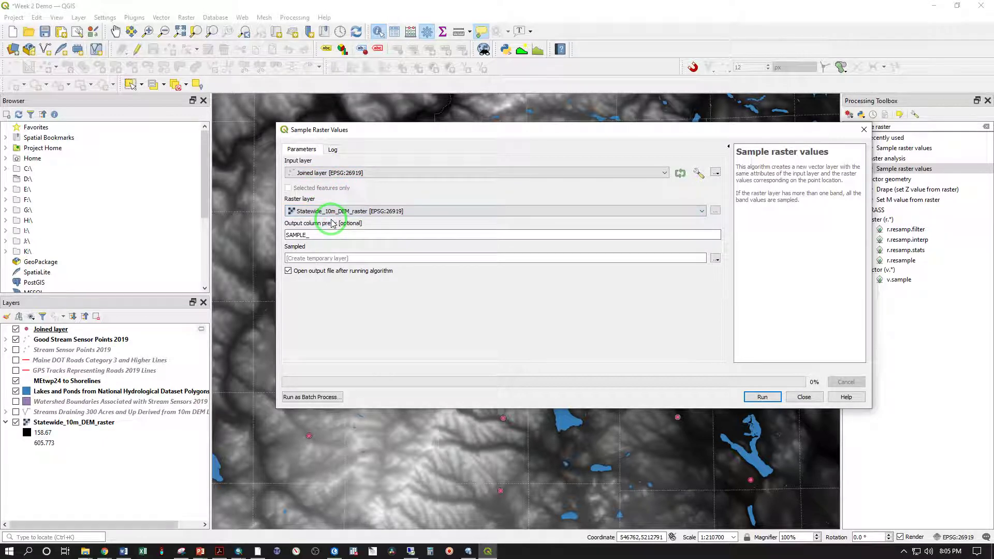
{"action": "double_click", "coordinate": [294, 235]}
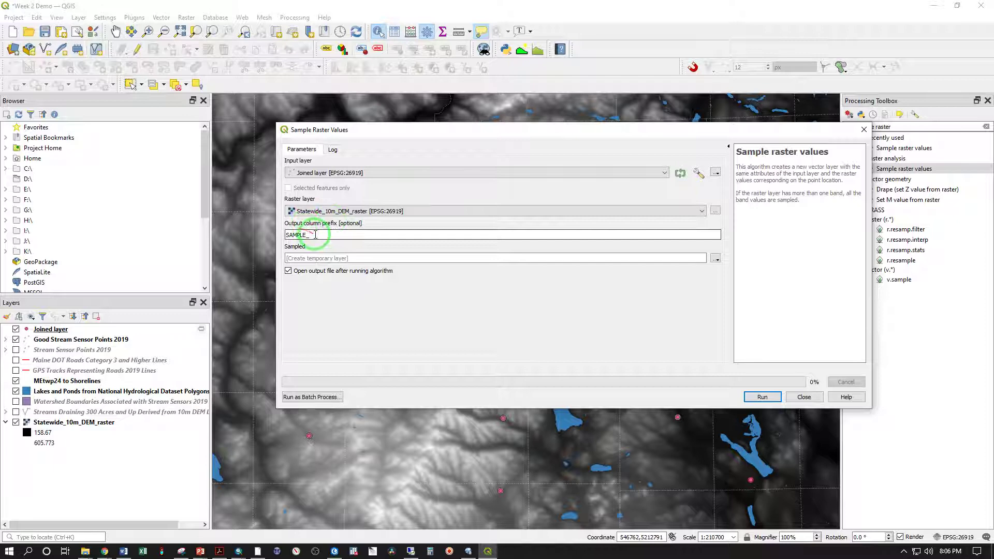
{"action": "left_click_drag", "start_coordinate": [281, 235], "coordinate": [312, 239]}
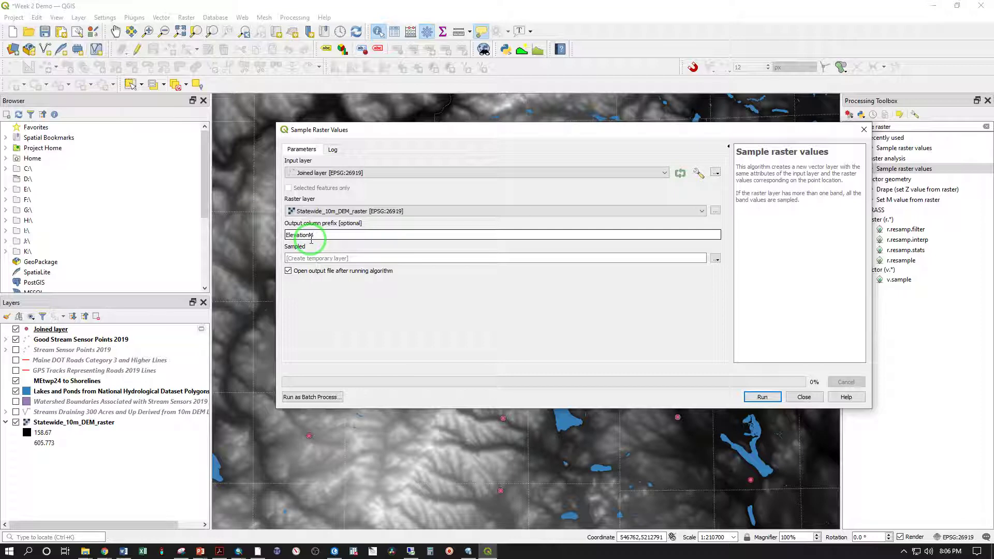
{"action": "left_click", "coordinate": [760, 399]}
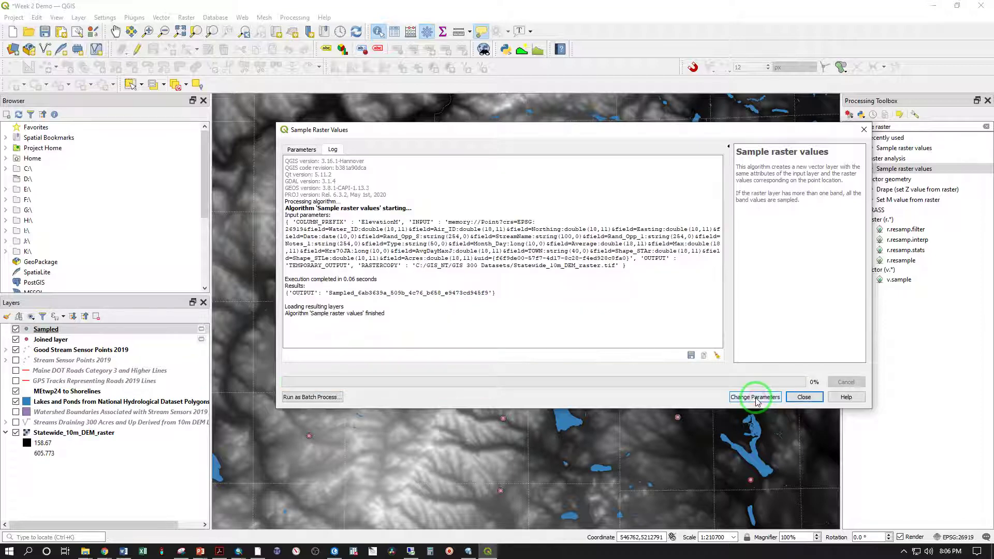
Step: Close the sampling run and open the Sampled layer's attribute table
{"action": "left_click", "coordinate": [804, 397]}
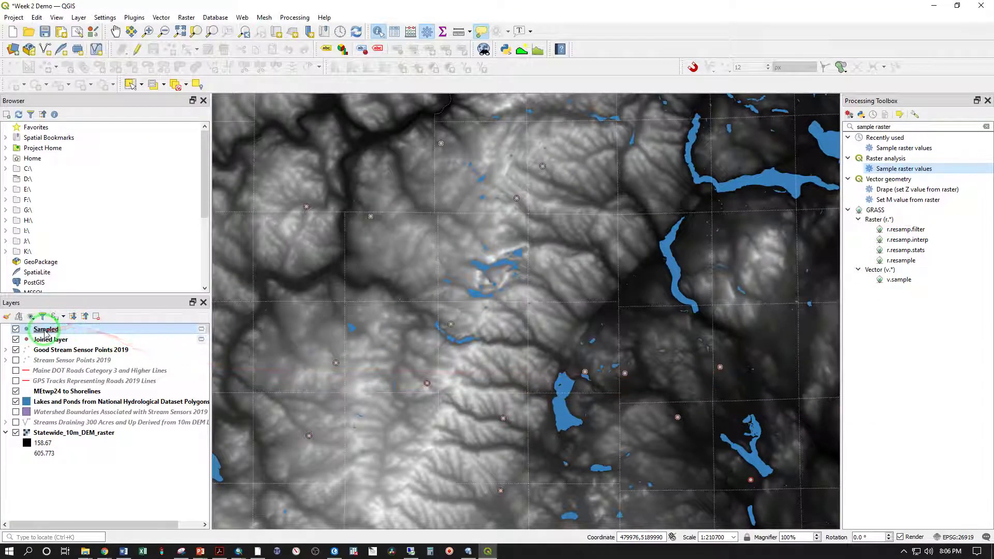
{"action": "right_click", "coordinate": [46, 329]}
{"action": "left_click", "coordinate": [85, 207]}
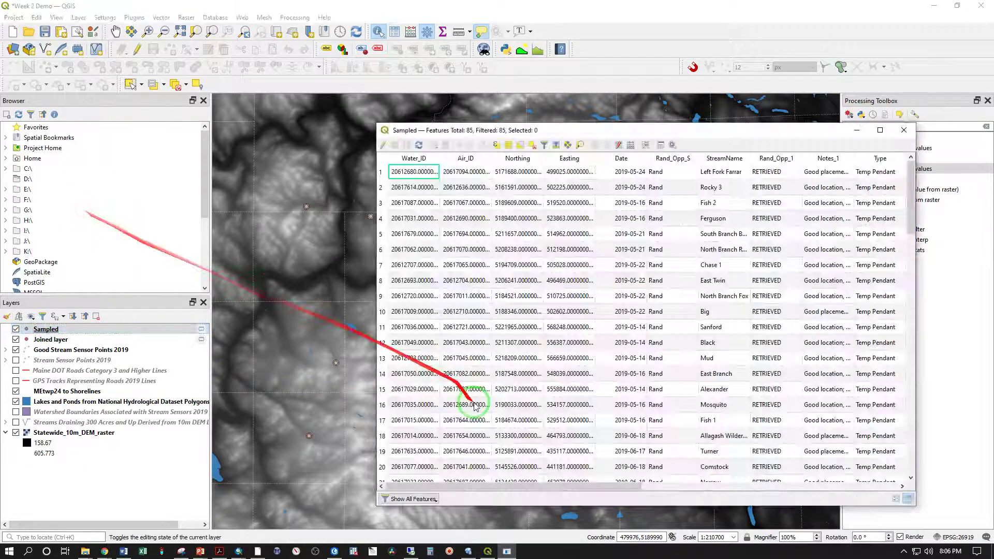
{"action": "left_click_drag", "start_coordinate": [529, 485], "coordinate": [822, 478]}
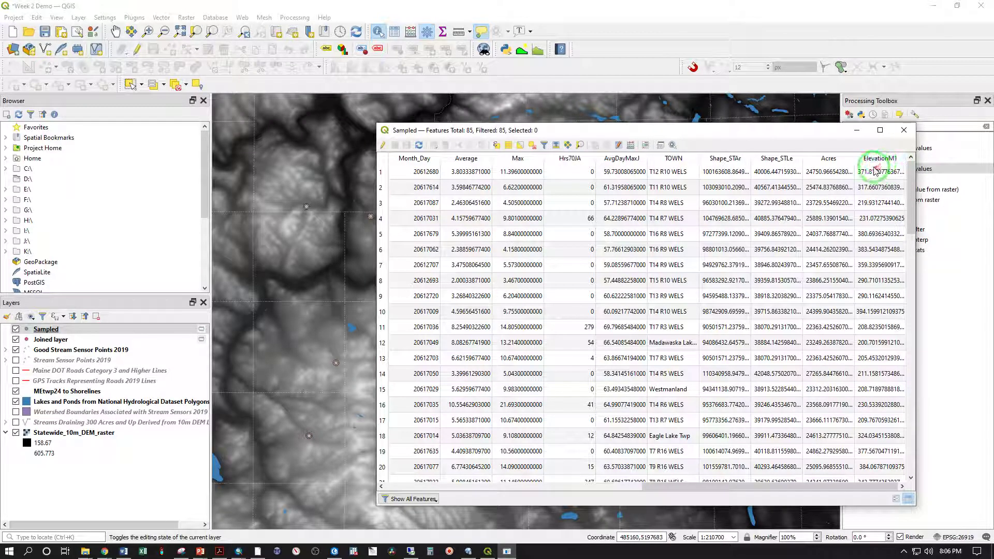
Step: Create whole-number field ElevFT as ElevationM1*3.28084 in the Field Calculator
{"action": "left_click", "coordinate": [630, 146]}
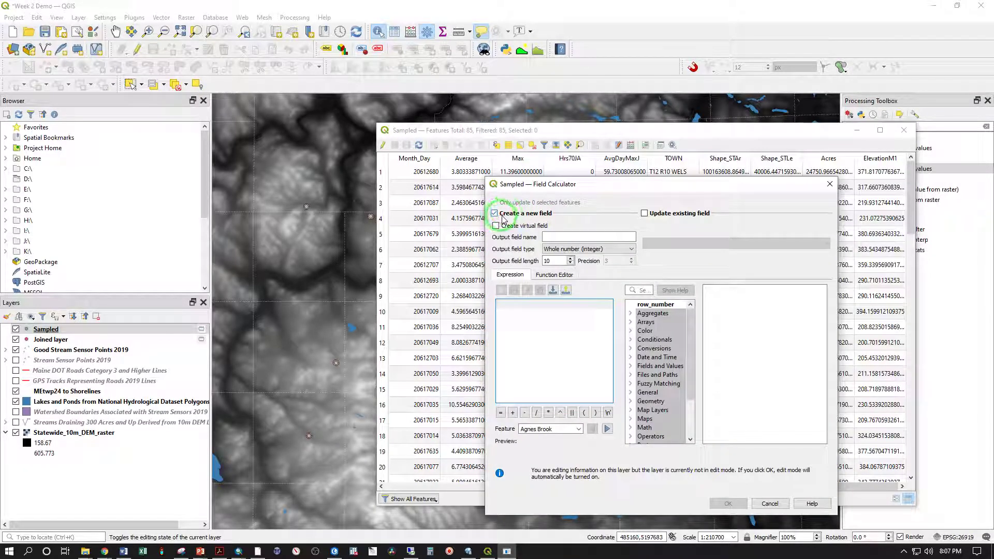
{"action": "left_click", "coordinate": [562, 236]}
{"action": "type", "text": "ElevFT"}
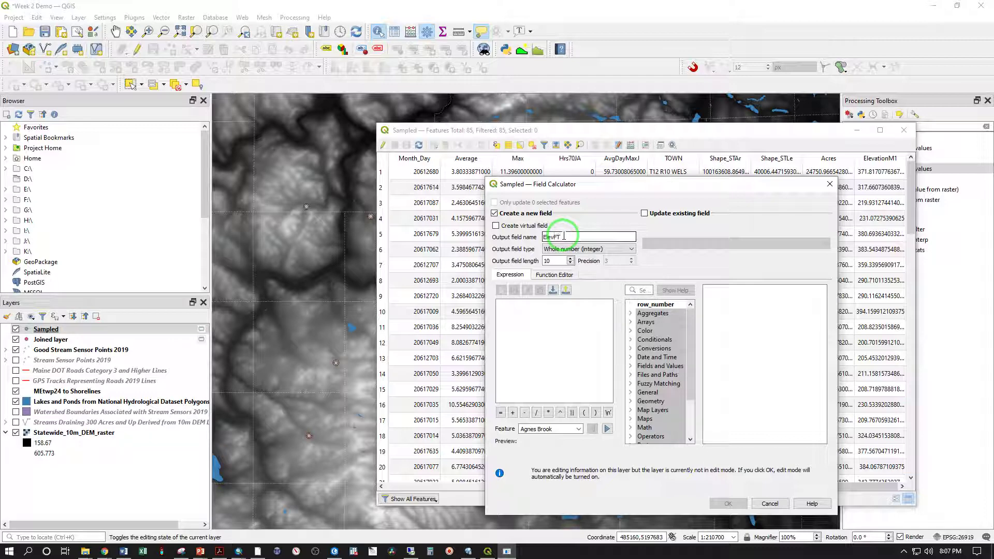
{"action": "left_click", "coordinate": [557, 310]}
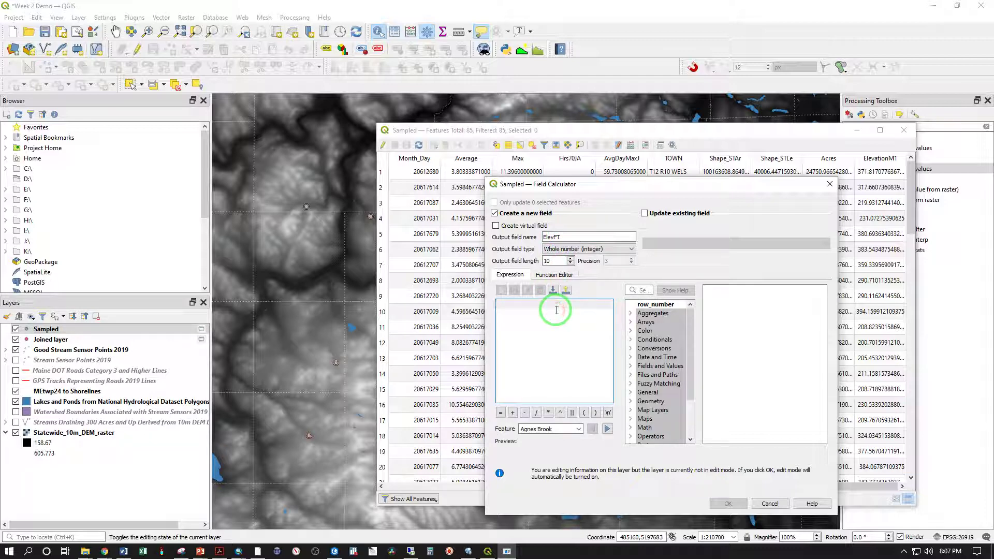
{"action": "type", "text": "Elevation"}
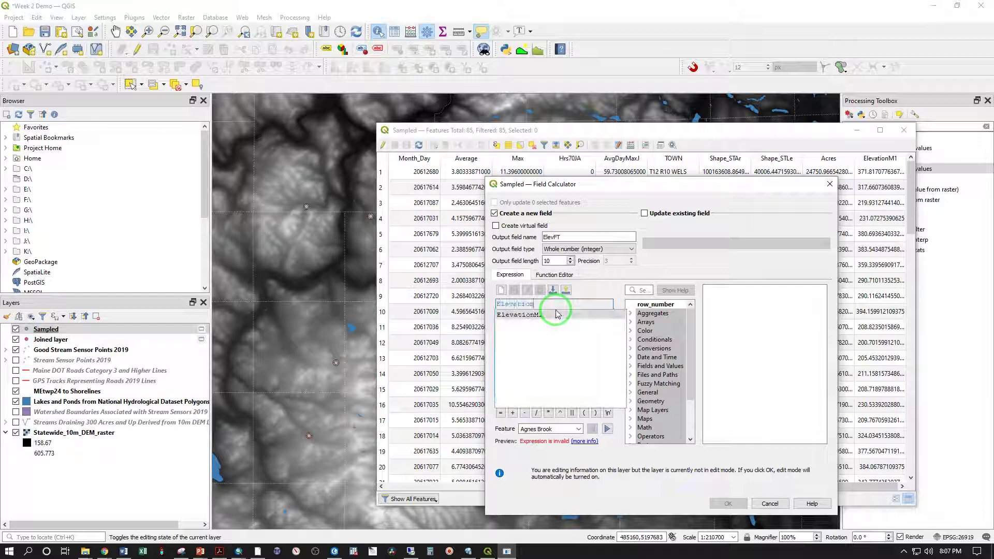
{"action": "double_click", "coordinate": [557, 314]}
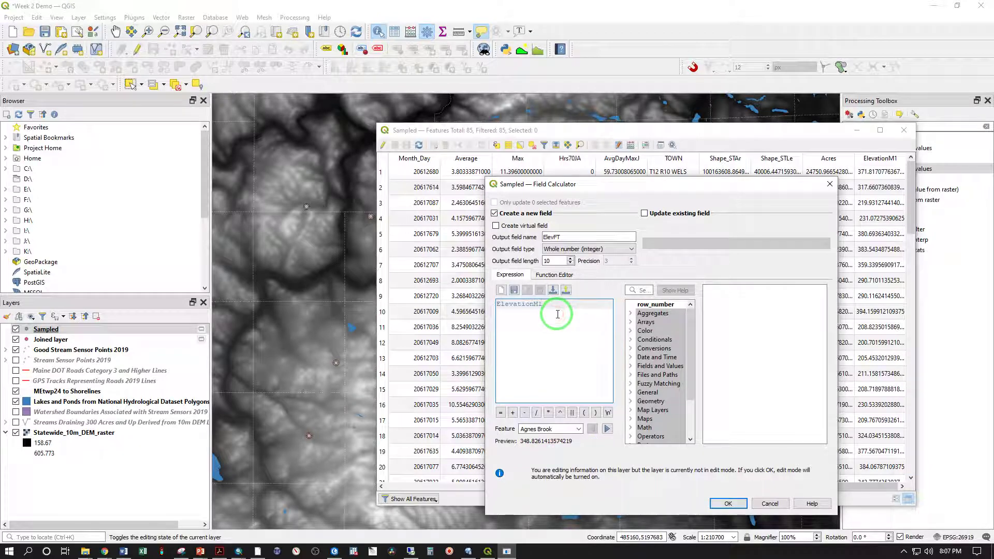
{"action": "type", "text": "*3.2"}
{"action": "type", "text": "8084"}
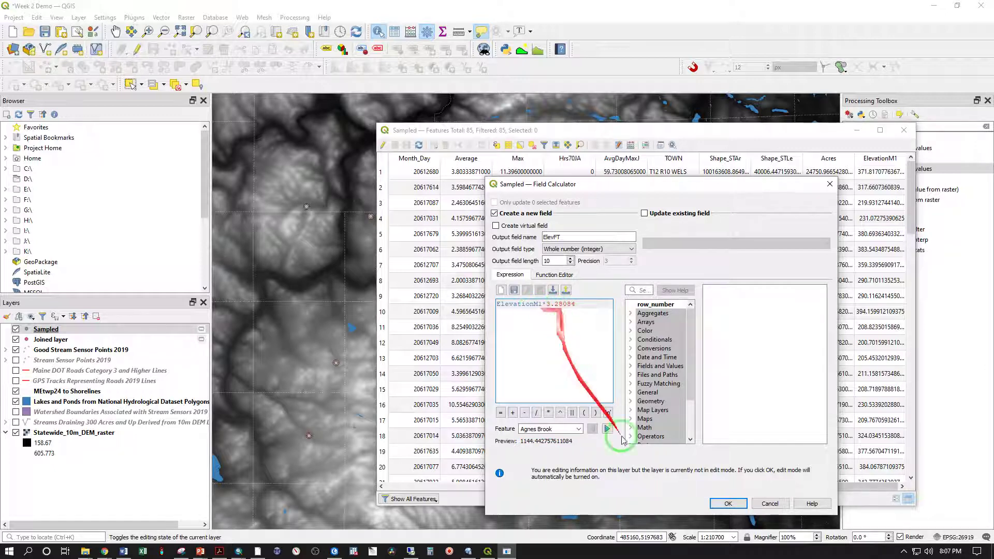
{"action": "left_click", "coordinate": [741, 503]}
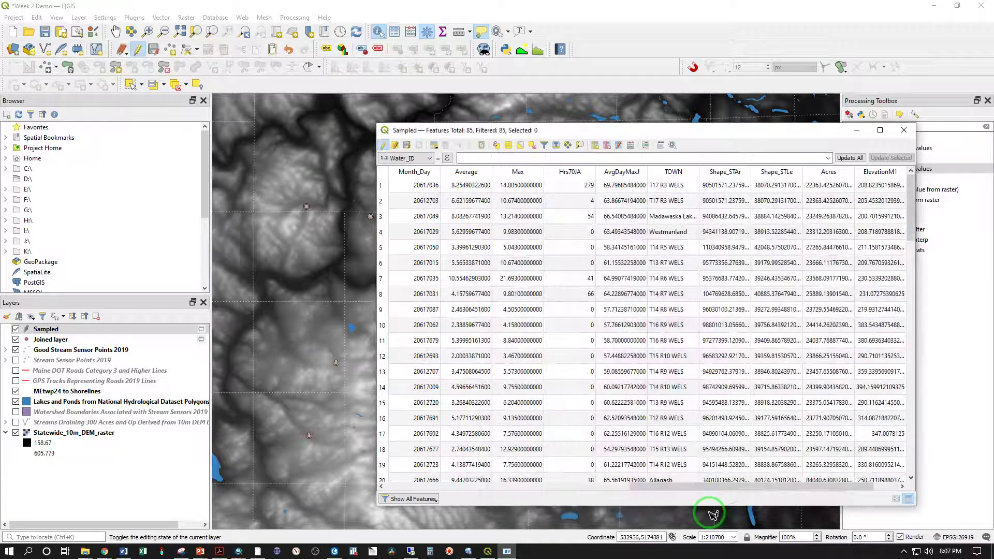
{"action": "scroll", "coordinate": [706, 484], "scroll_direction": "right", "scroll_amount": 1}
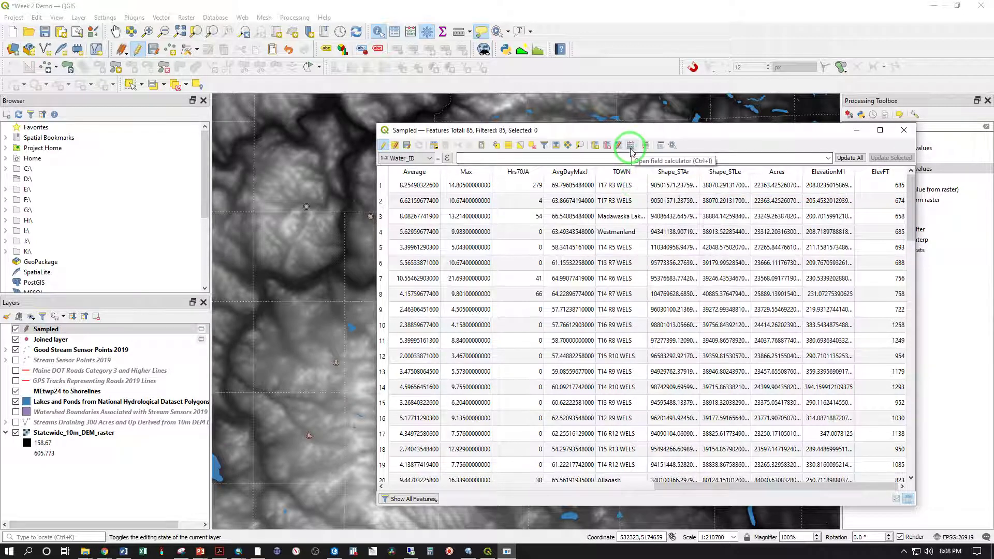
Step: Create decimal field ElevationFT (precision 3) as ElevationM1*3.28084 and confirm
{"action": "left_click", "coordinate": [630, 145]}
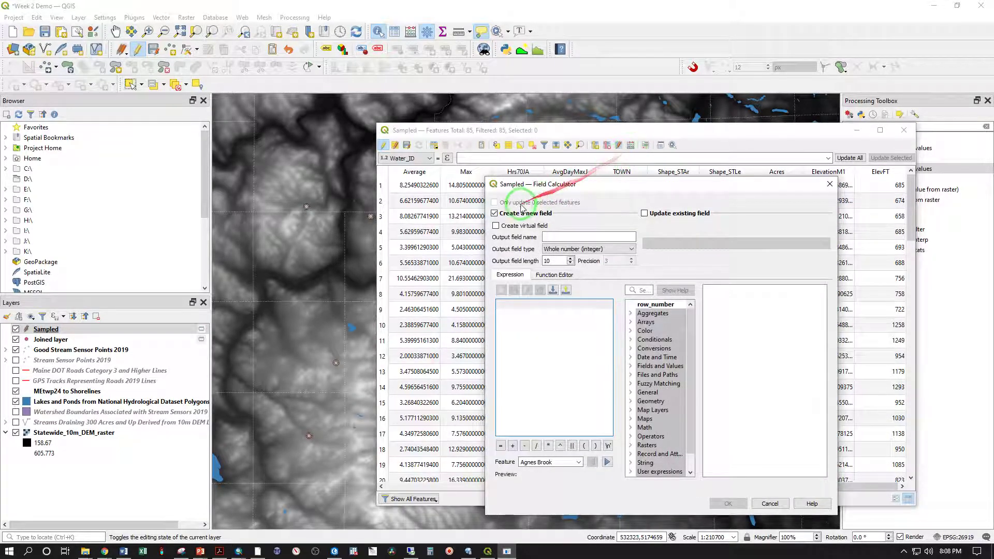
{"action": "left_click", "coordinate": [549, 237]}
{"action": "type", "text": "ElevationFT"}
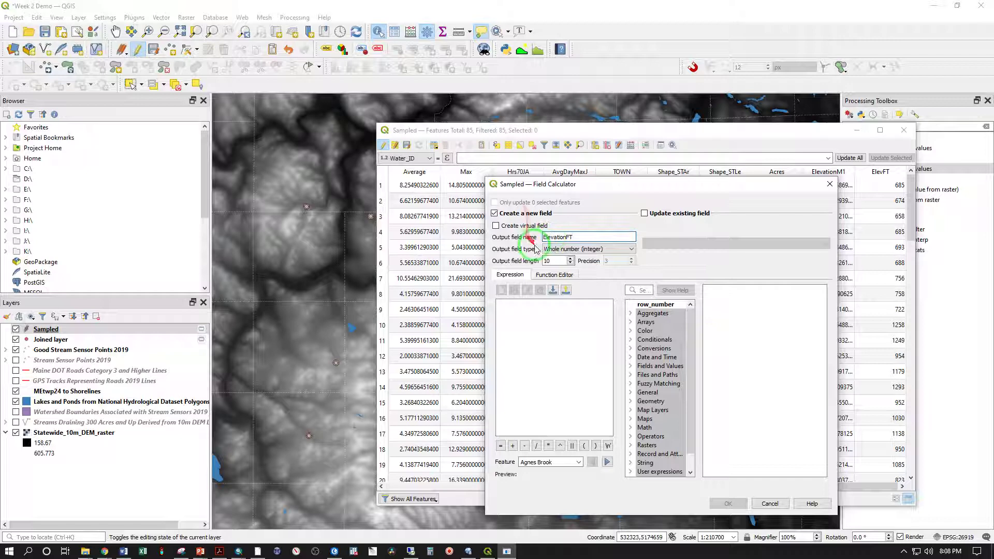
{"action": "left_click", "coordinate": [552, 251]}
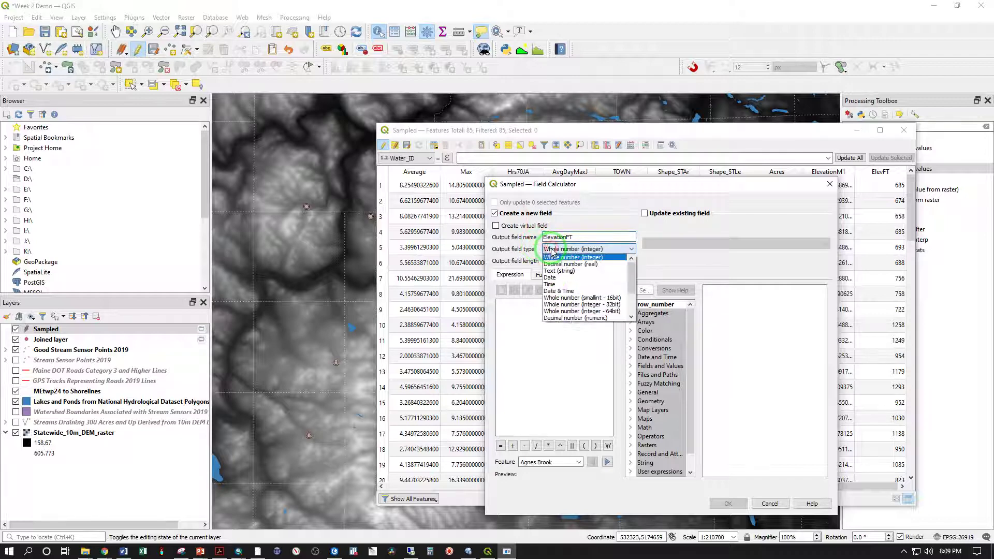
{"action": "left_click", "coordinate": [600, 266]}
{"action": "left_click", "coordinate": [551, 330]}
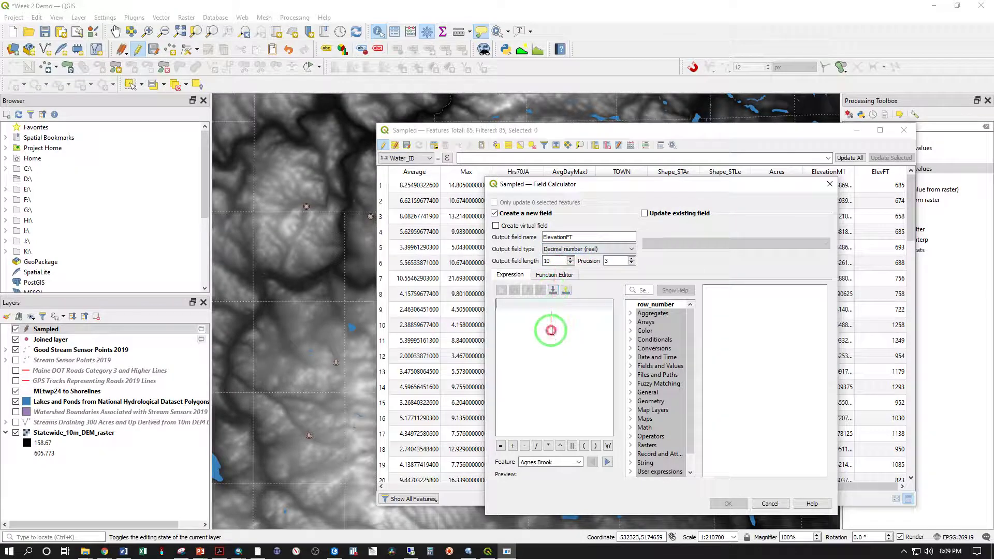
{"action": "type", "text": "Elevation"}
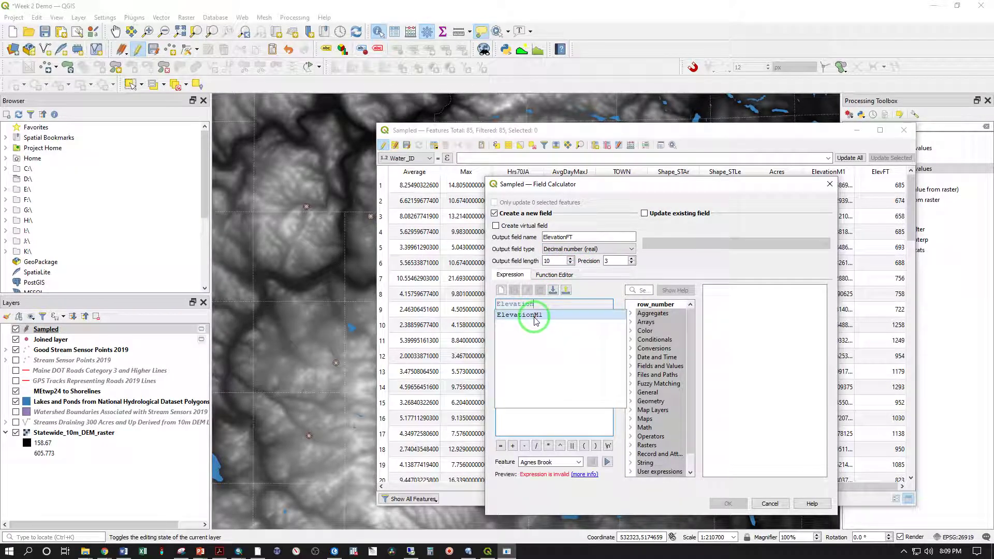
{"action": "double_click", "coordinate": [533, 317]}
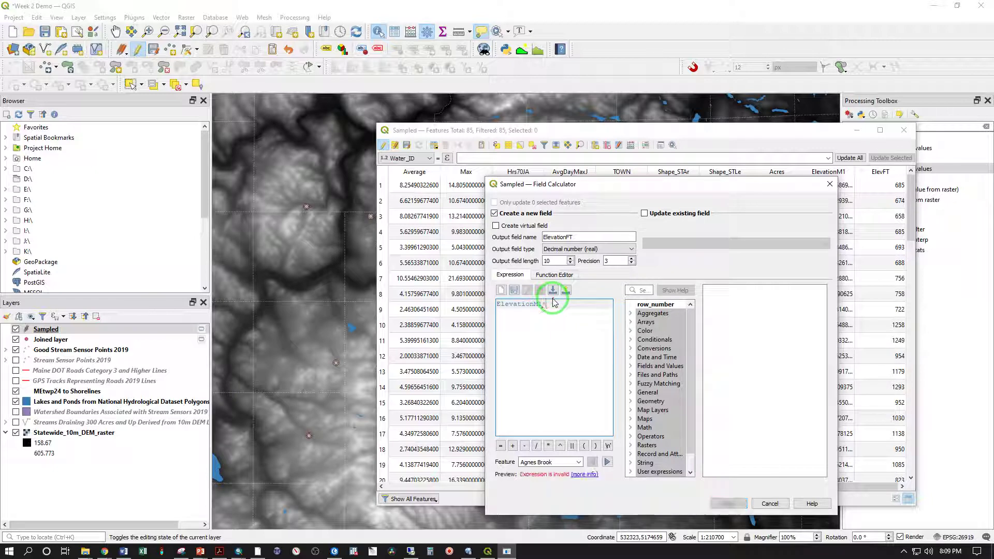
{"action": "type", "text": "*3."}
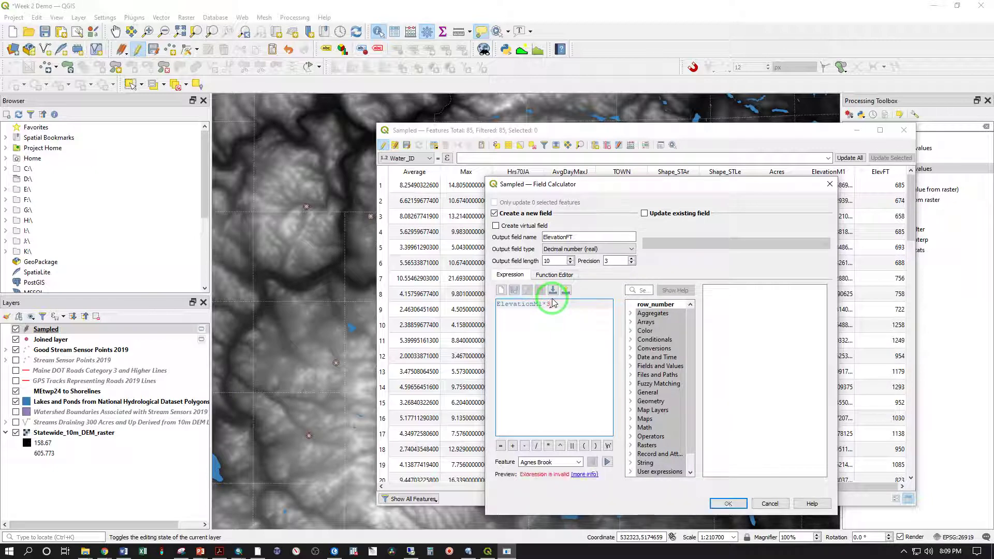
{"action": "type", "text": "28084"}
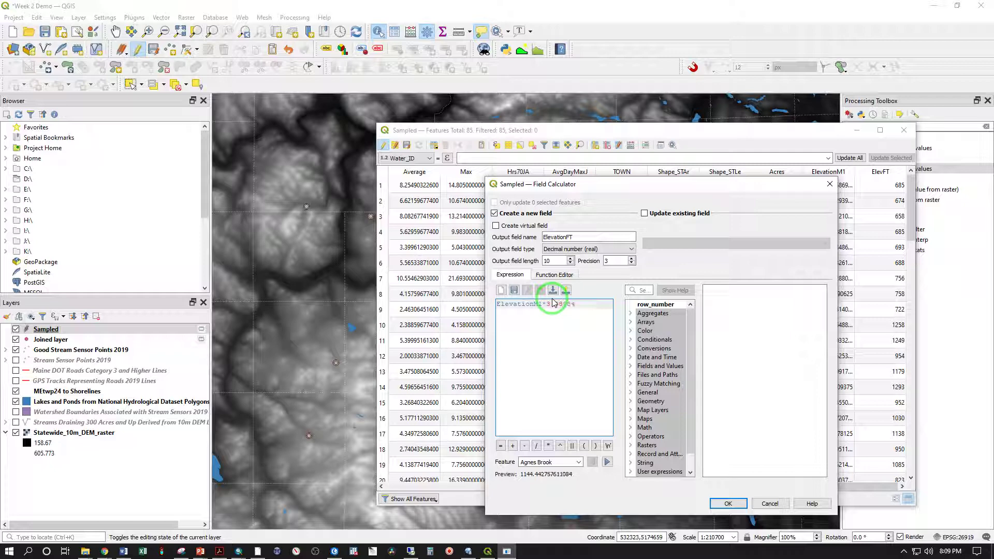
{"action": "left_click", "coordinate": [728, 503]}
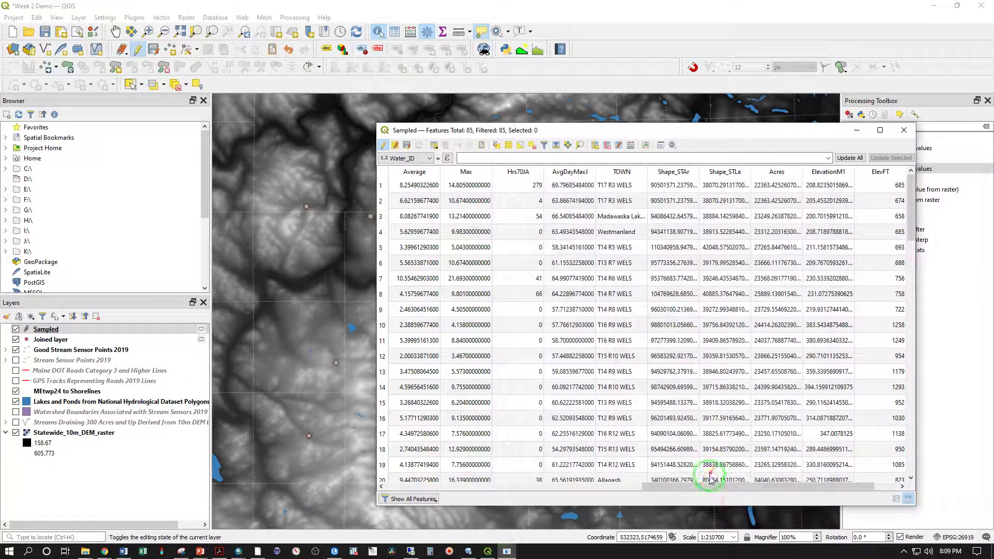
{"action": "left_click_drag", "start_coordinate": [711, 479], "coordinate": [787, 483]}
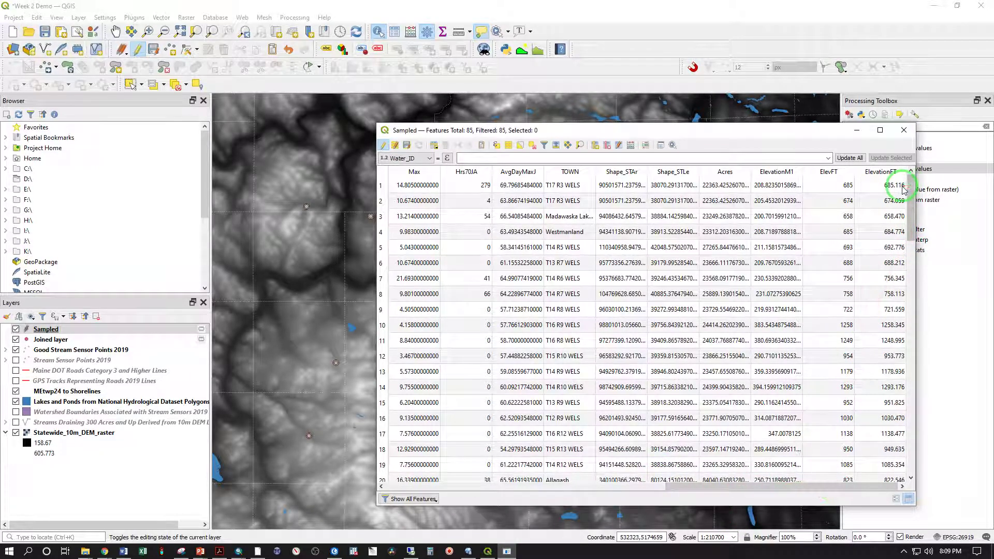
Step: Select the Ferguson sensor (row 8) and bring its ElevFT and ElevationFT values into view
{"action": "left_click_drag", "start_coordinate": [797, 483], "coordinate": [497, 484]}
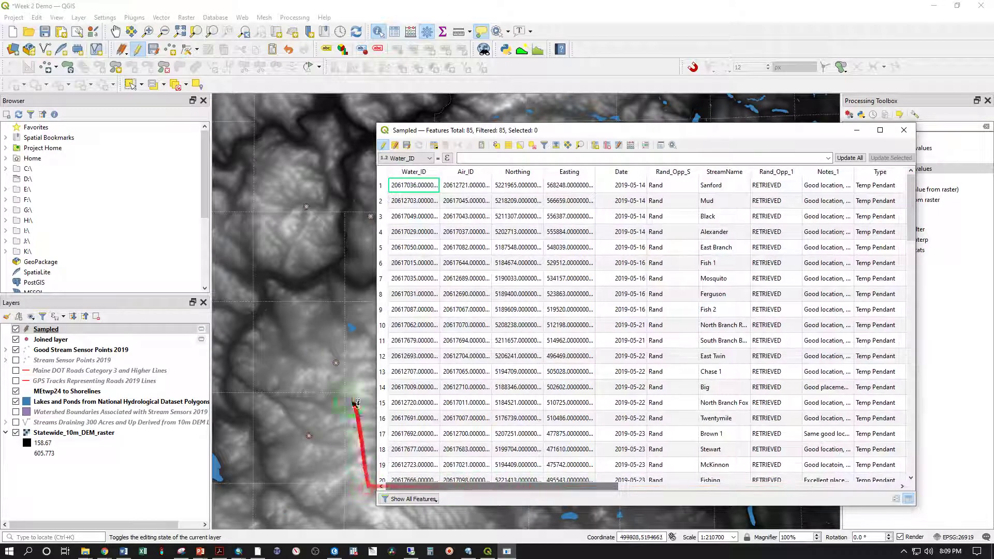
{"action": "left_click", "coordinate": [379, 295]}
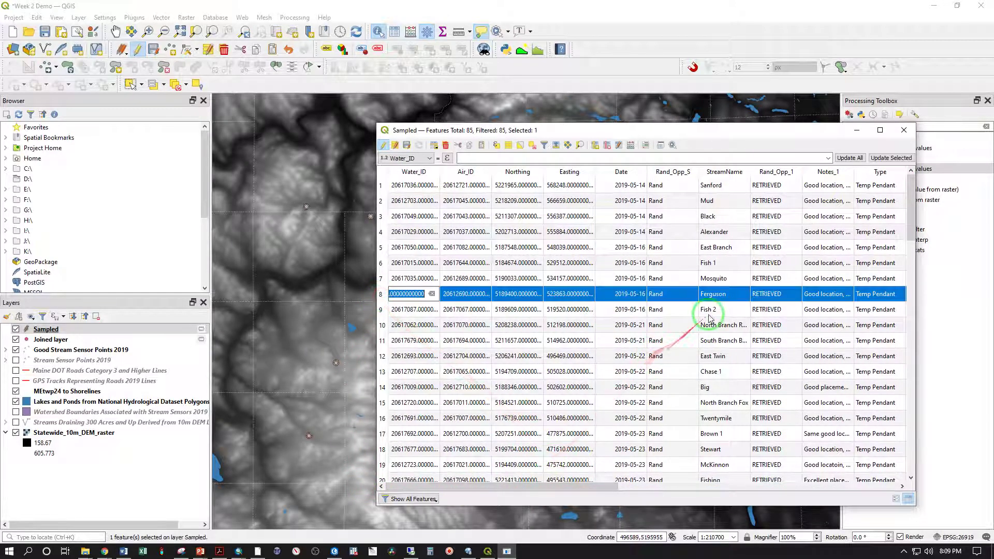
{"action": "left_click_drag", "start_coordinate": [598, 486], "coordinate": [966, 459]}
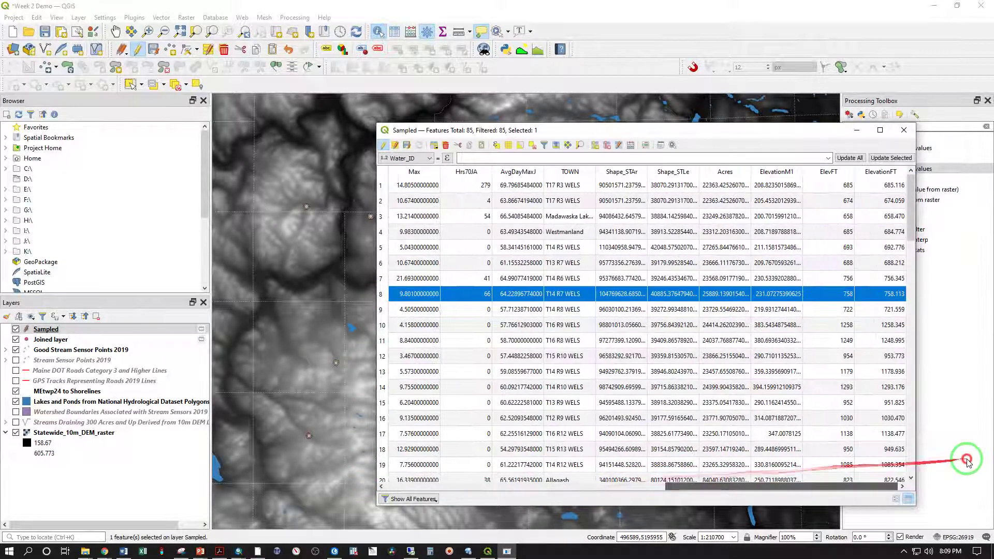